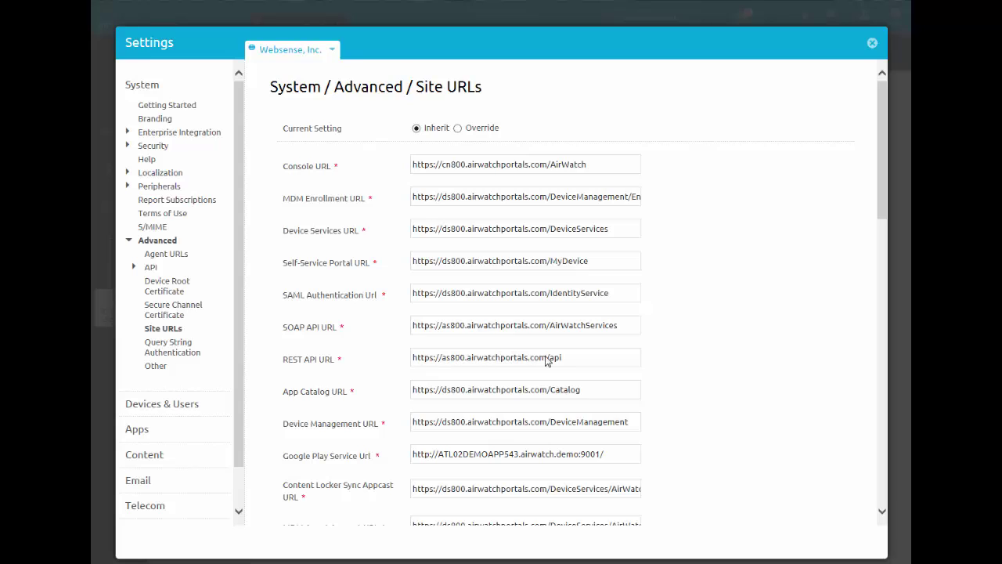
- Copy the REST API URL from the Site URLs settings, leaving out its /api ending
left_click_drag(549, 357, 421, 360)
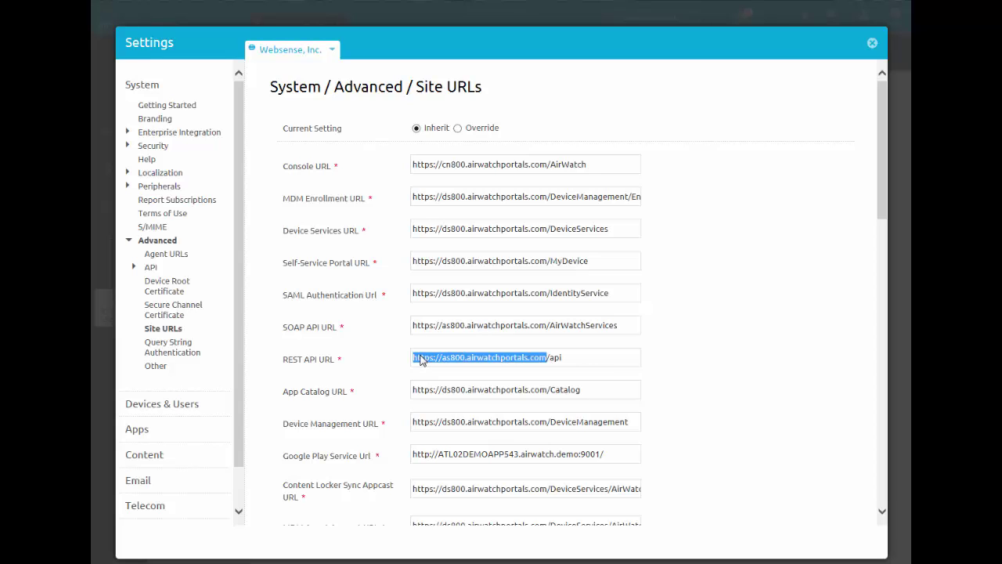
right_click(422, 360)
left_click(441, 384)
- Open the REST API settings and copy the API key of the AirWatchAPI service
left_click(135, 269)
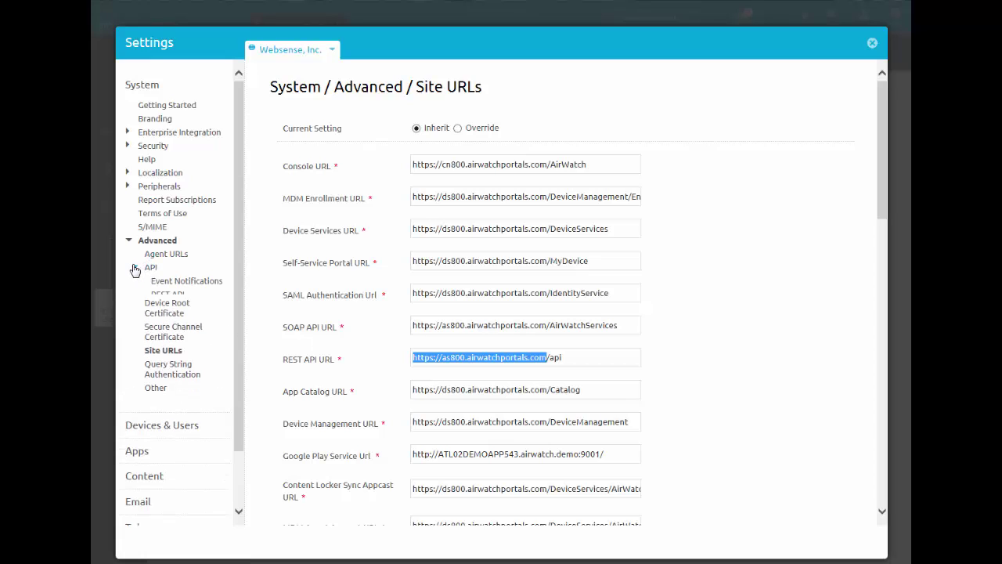
left_click(157, 296)
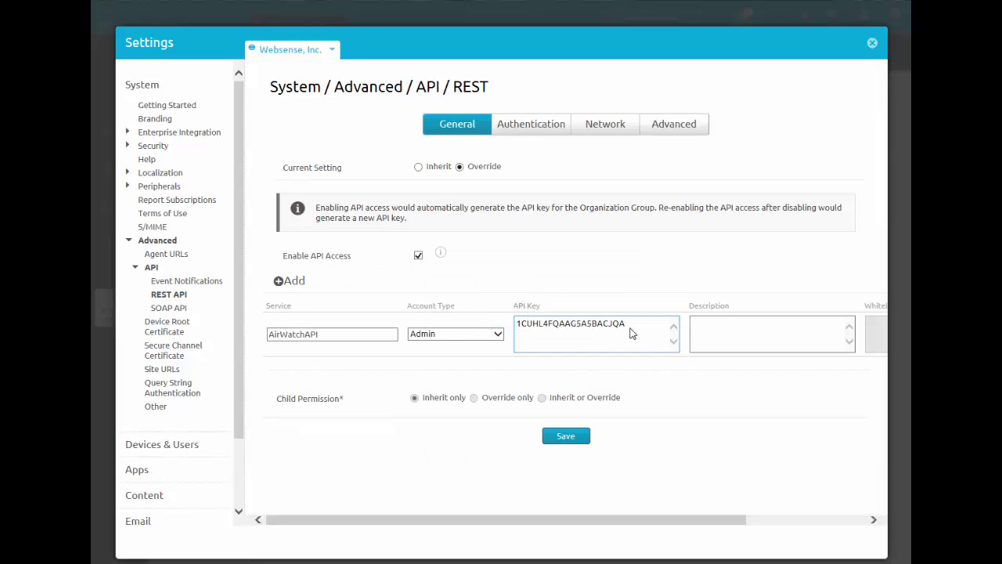
left_click_drag(629, 328, 525, 328)
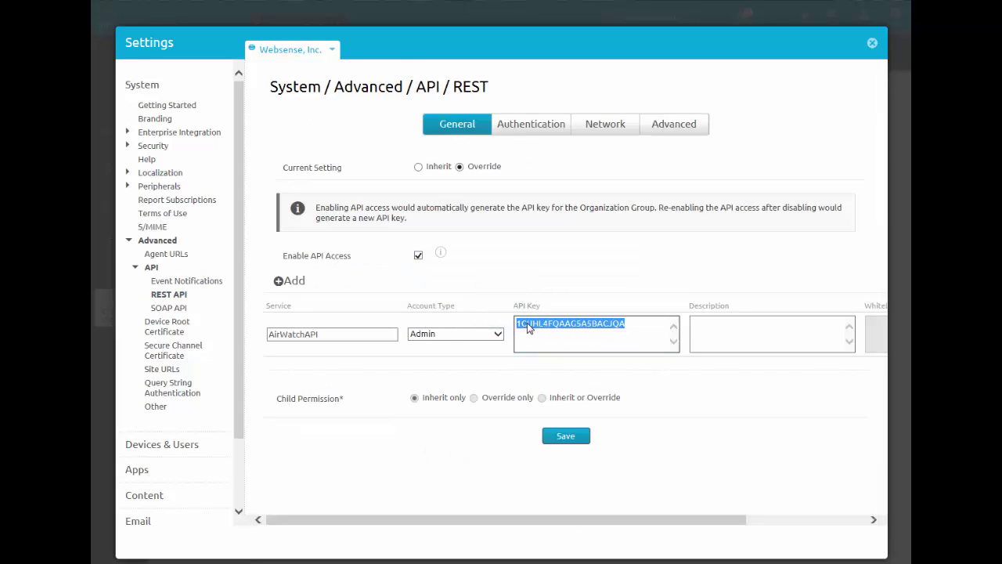
right_click(526, 327)
left_click(546, 374)
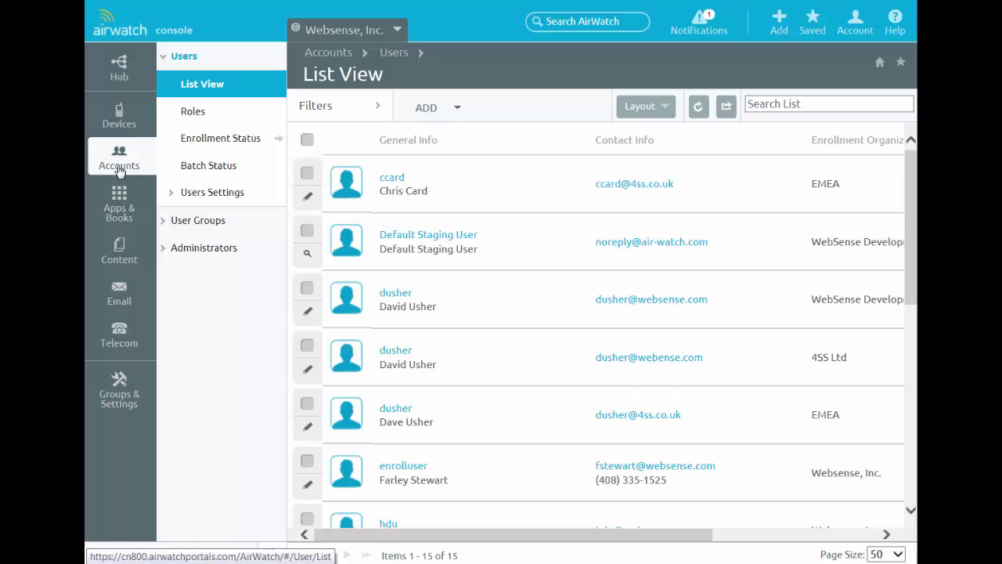
- Start a new administrator account with user type Directory and "Active Directory service account name" as the username
left_click(170, 252)
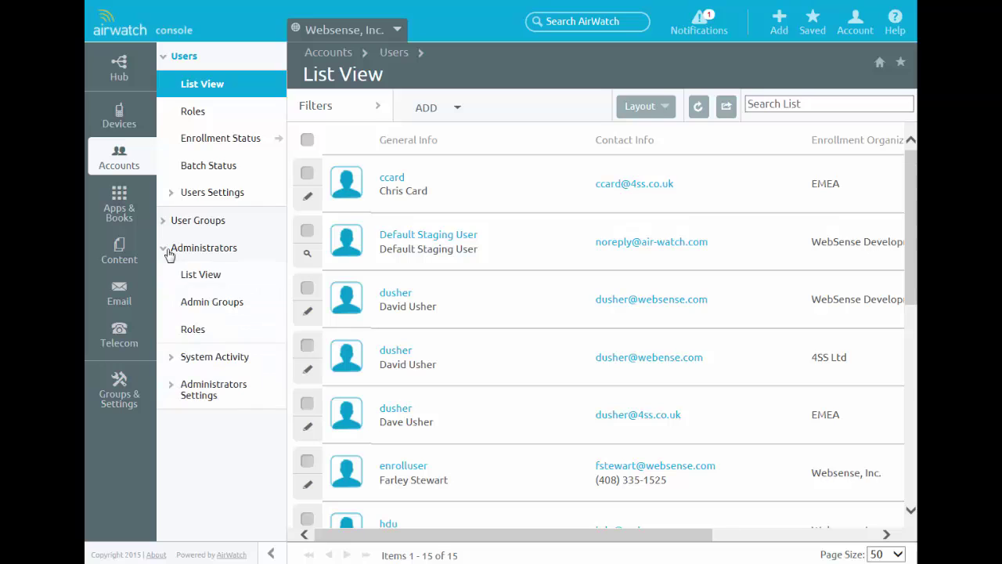
left_click(192, 276)
mouse_move(324, 122)
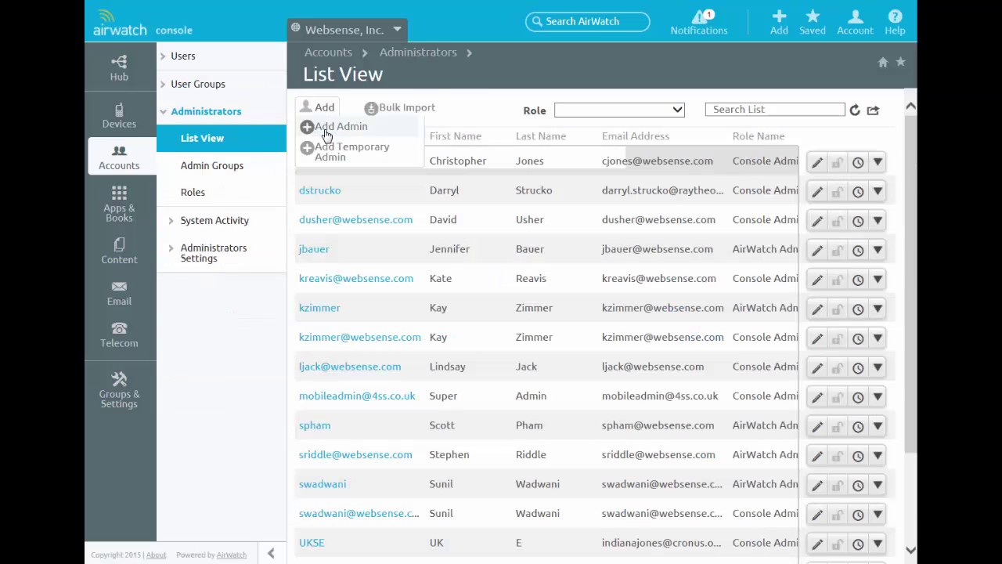
left_click(326, 130)
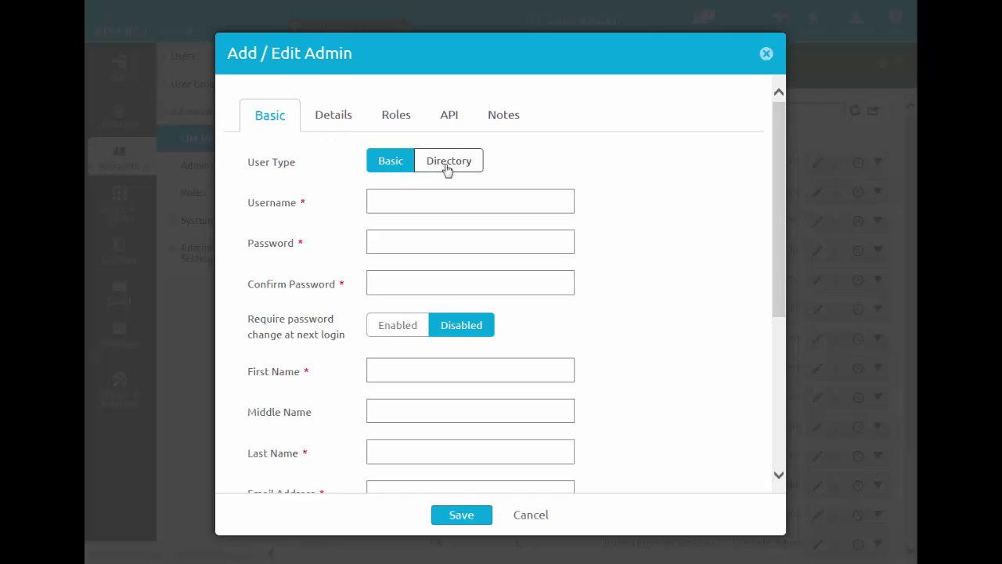
left_click(448, 165)
left_click(446, 284)
type("Active Directory service account name")
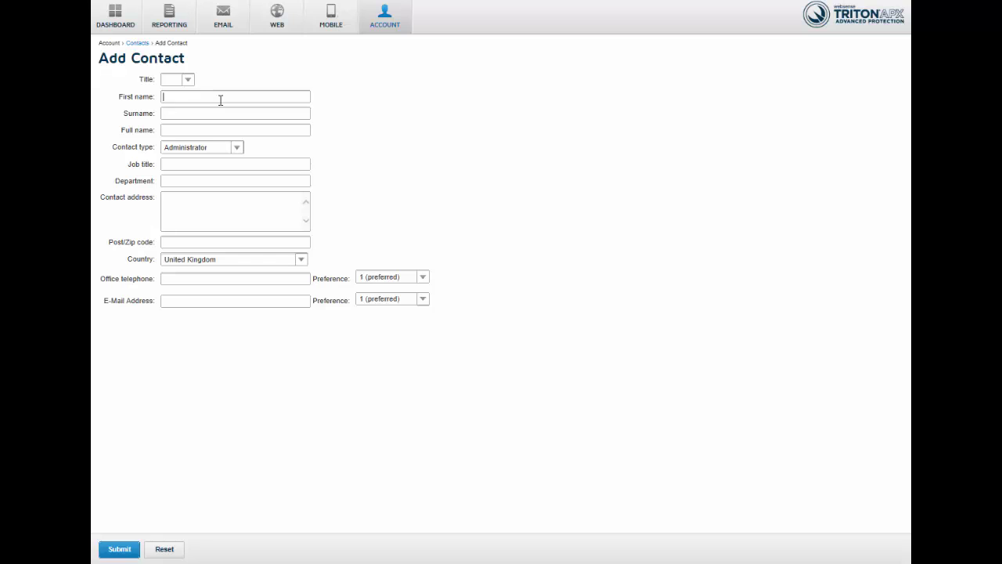
- In the TRITON APX cloud portal, enter the new contact's first name and move on to the surname
left_click(220, 100)
type("Jane")
left_click(215, 114)
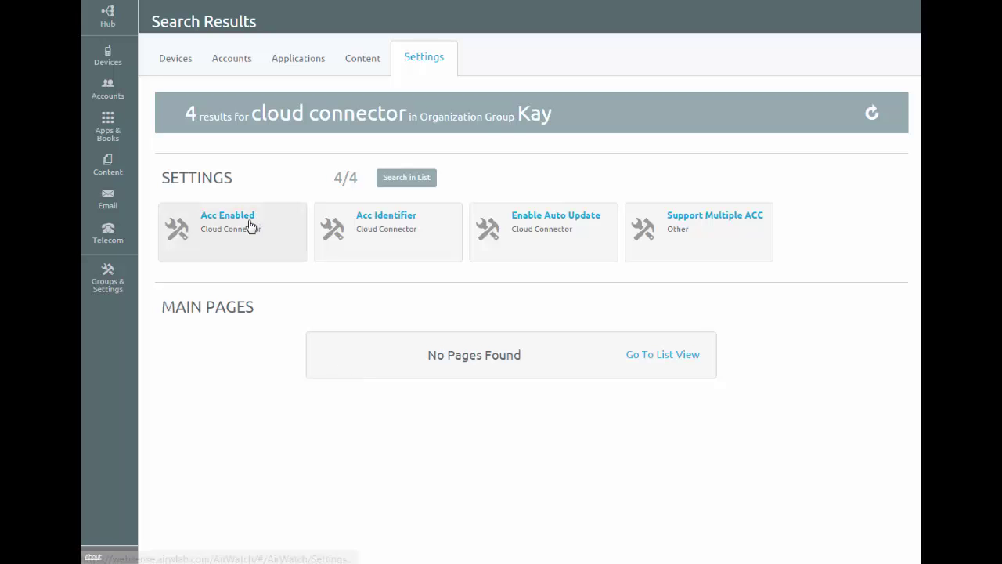
- In the AirWatch console, enable Cloud Connector, set its child permission to Override only and save the settings
left_click(246, 220)
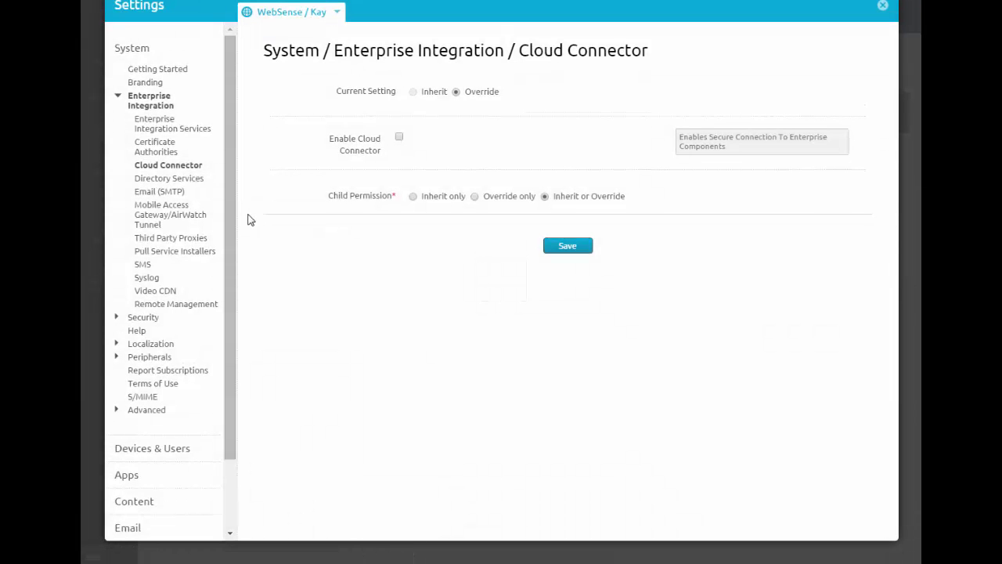
left_click(399, 137)
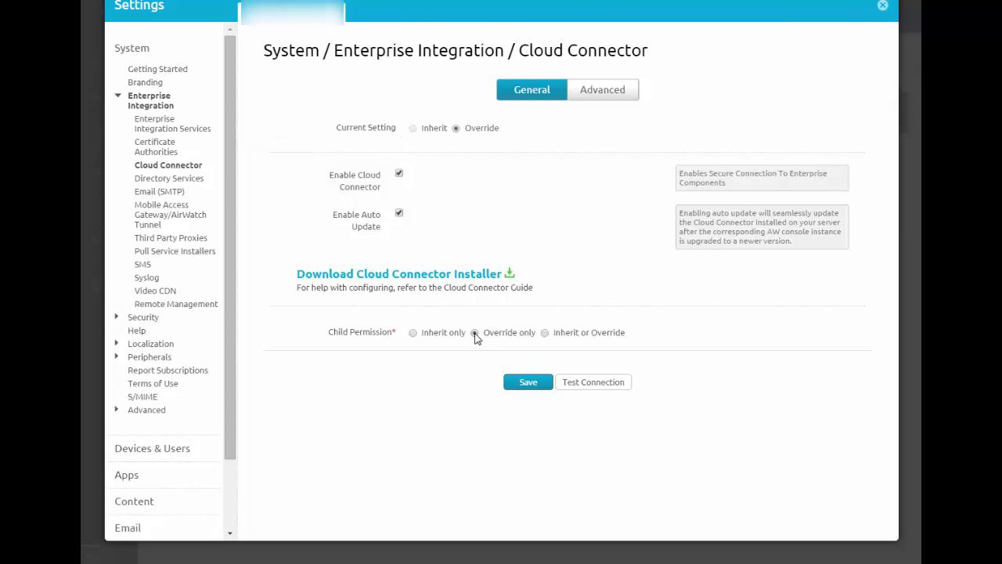
left_click(524, 384)
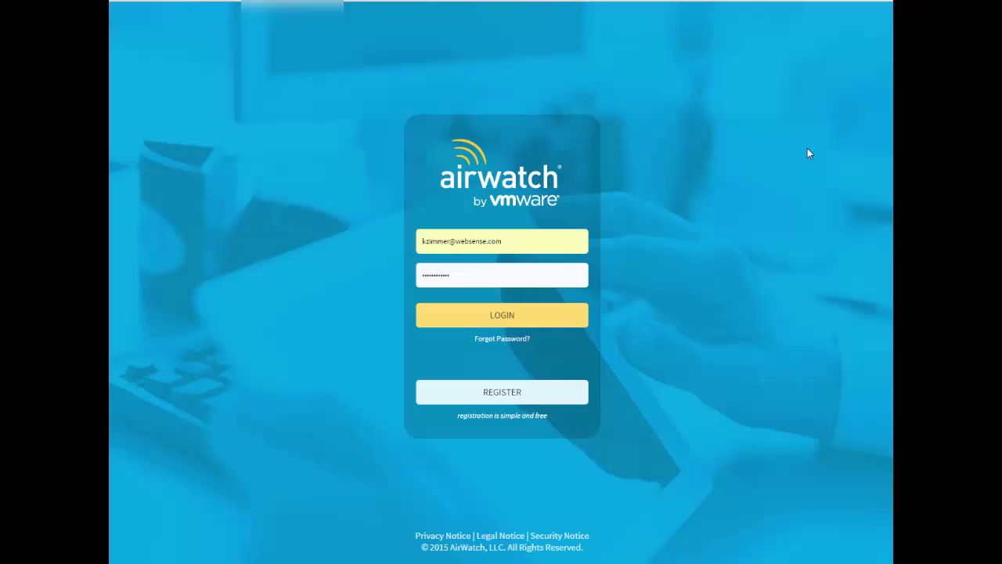
- Log in to myAirWatch and look through the Enterprise Integration documentation for the Cloud Connector guide
left_click(514, 317)
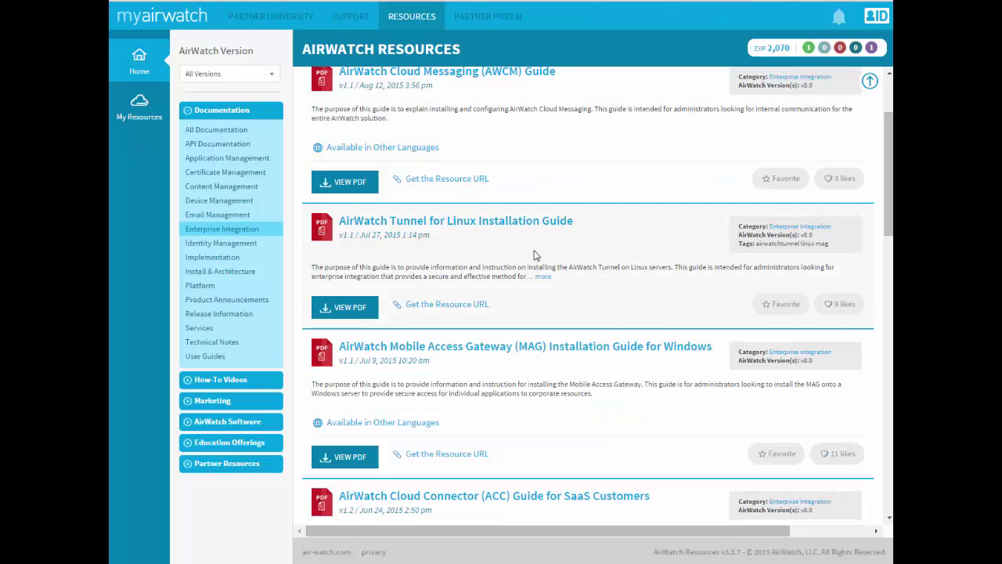
scroll(537, 255, "down", 5)
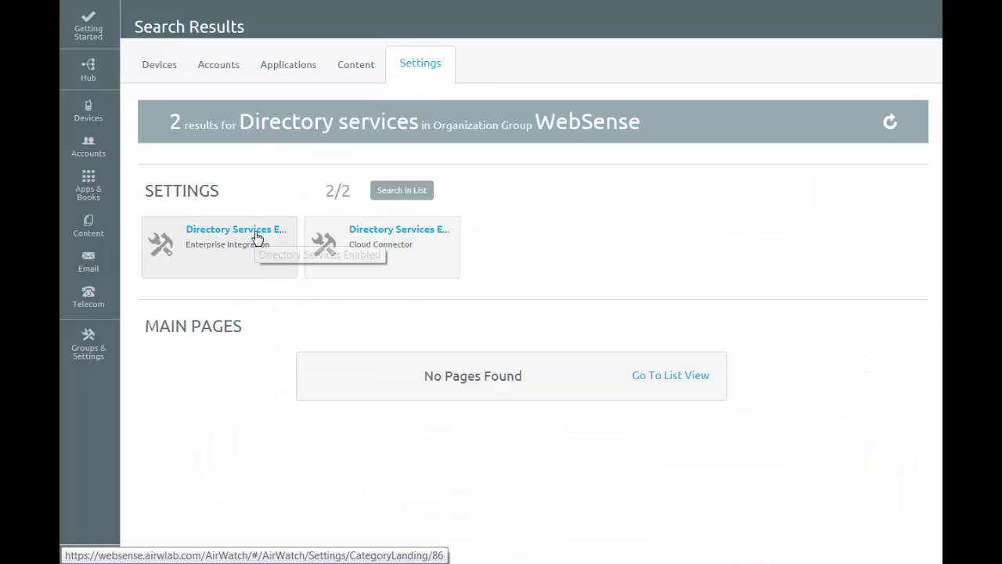
- In the AirWatch console, open the Directory Services settings and skip the setup wizard to configure them manually
left_click(257, 237)
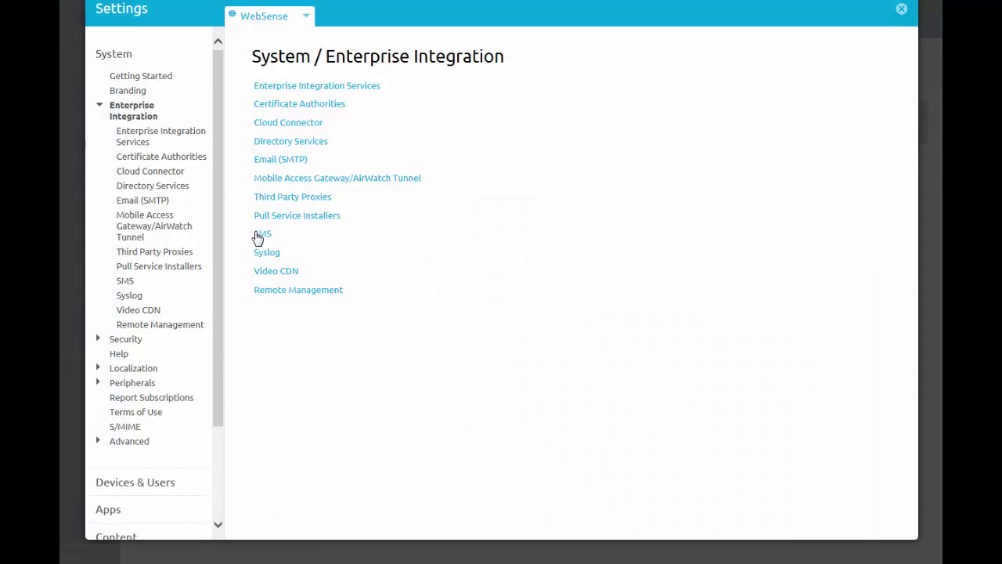
left_click(282, 147)
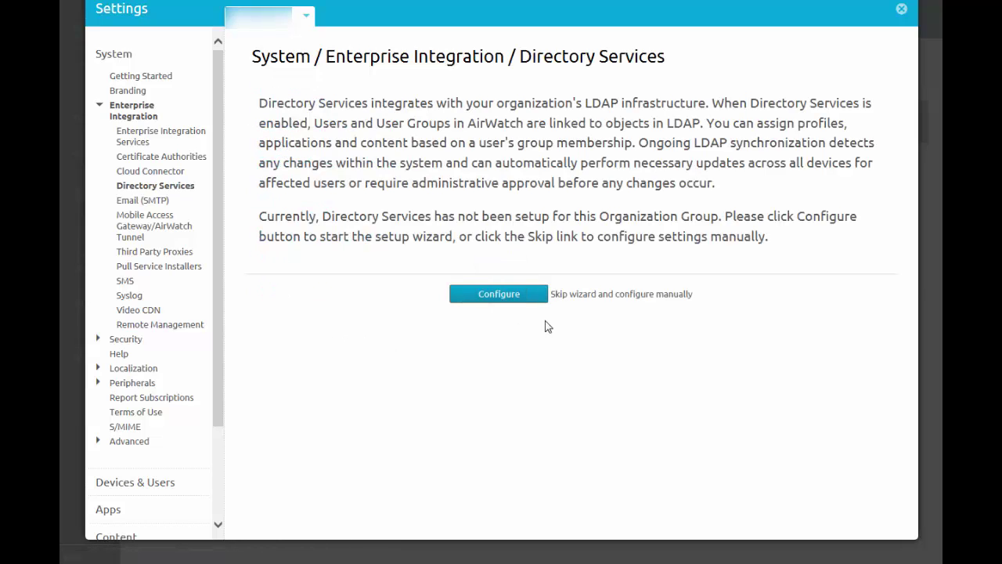
left_click(589, 296)
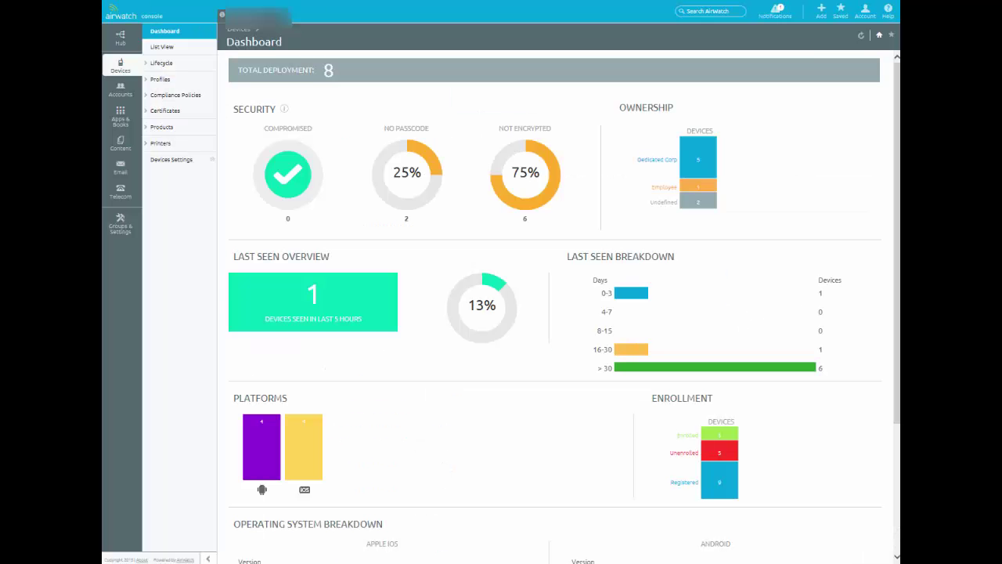
- Open the user groups under Groups & Settings and start adding a new user group
left_click(115, 234)
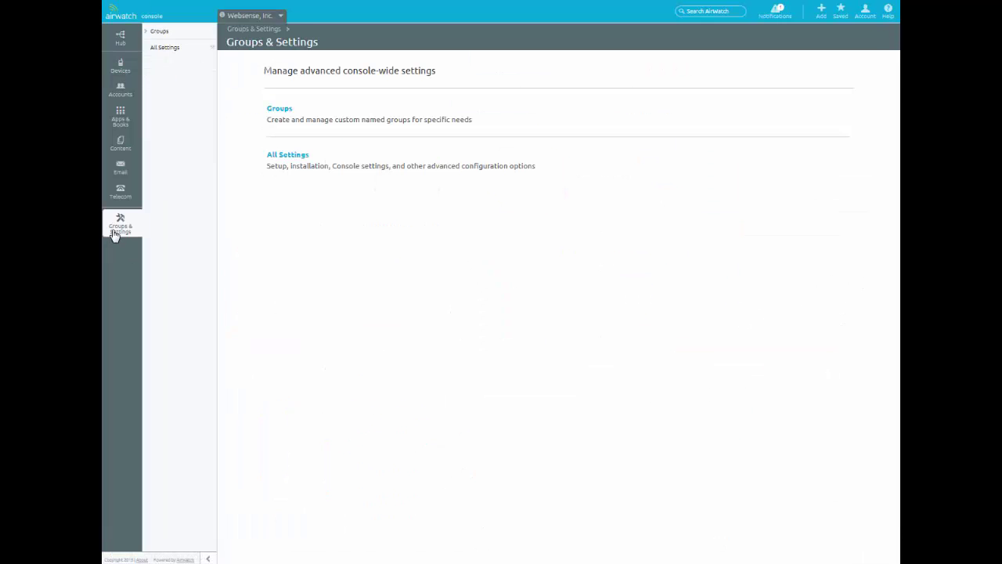
left_click(156, 32)
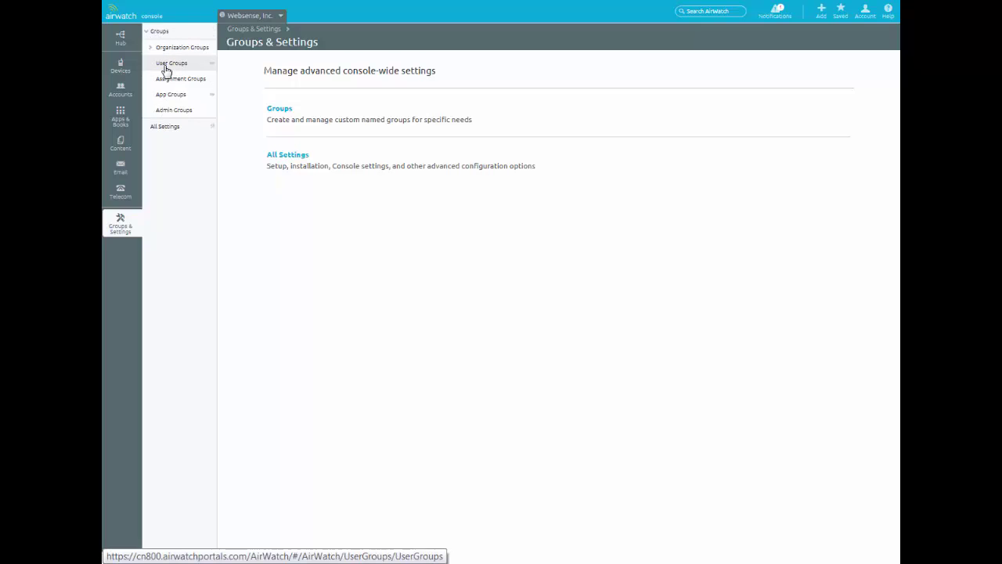
left_click(165, 65)
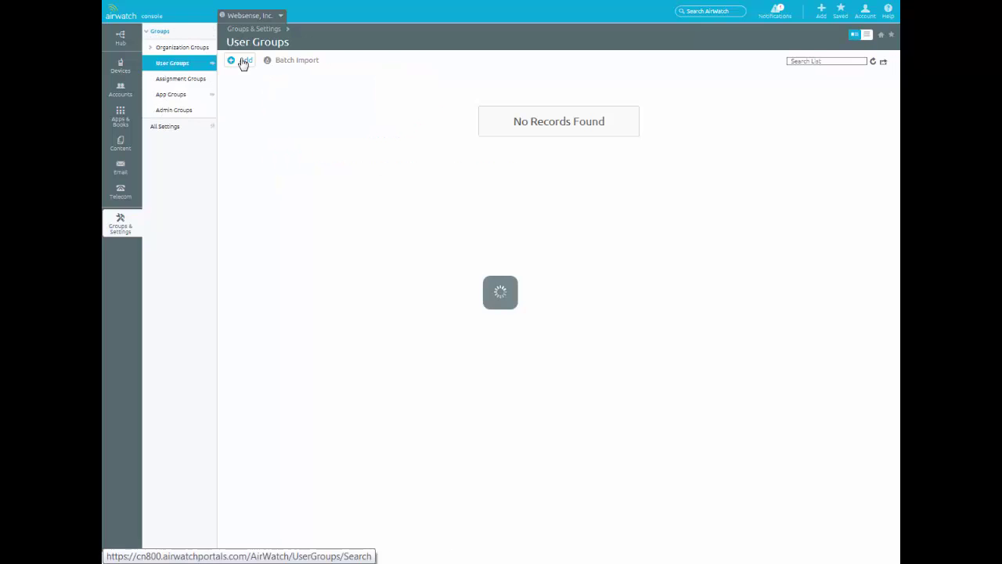
left_click(242, 63)
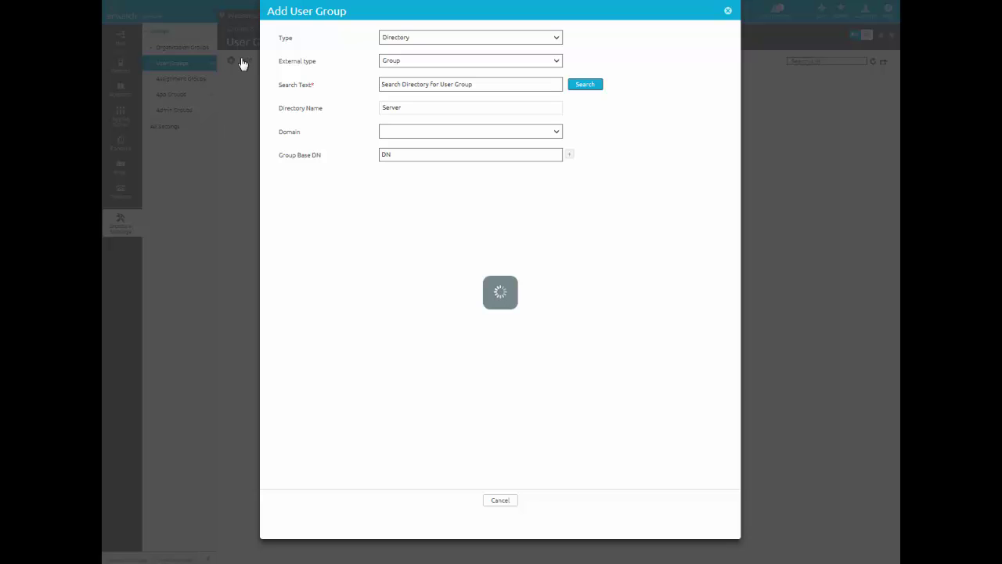
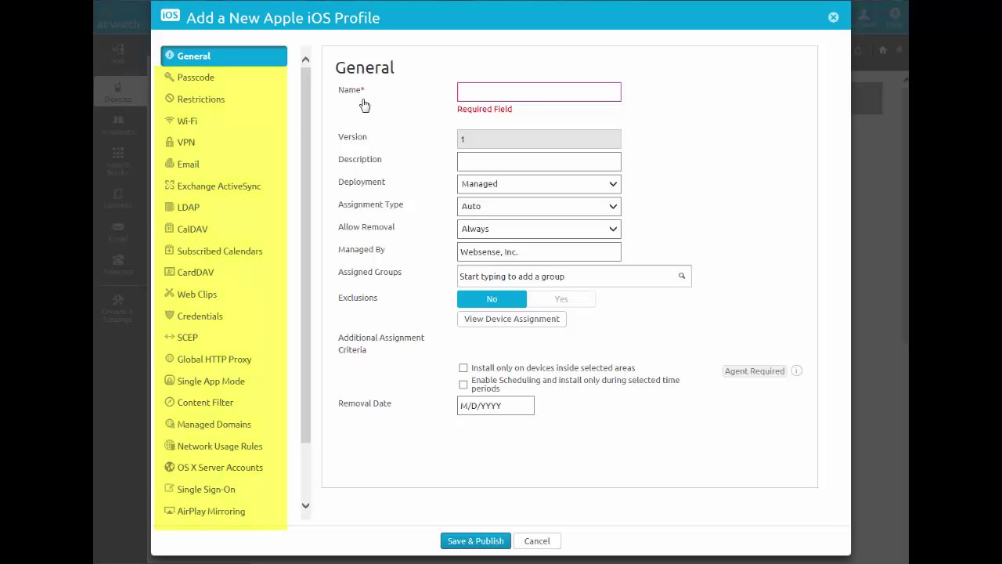
- Configure the iOS profile's VPN with connection type Websense, server "enter Connection URL from cloud portal" and username "cloud administrator credentials"
left_click(186, 143)
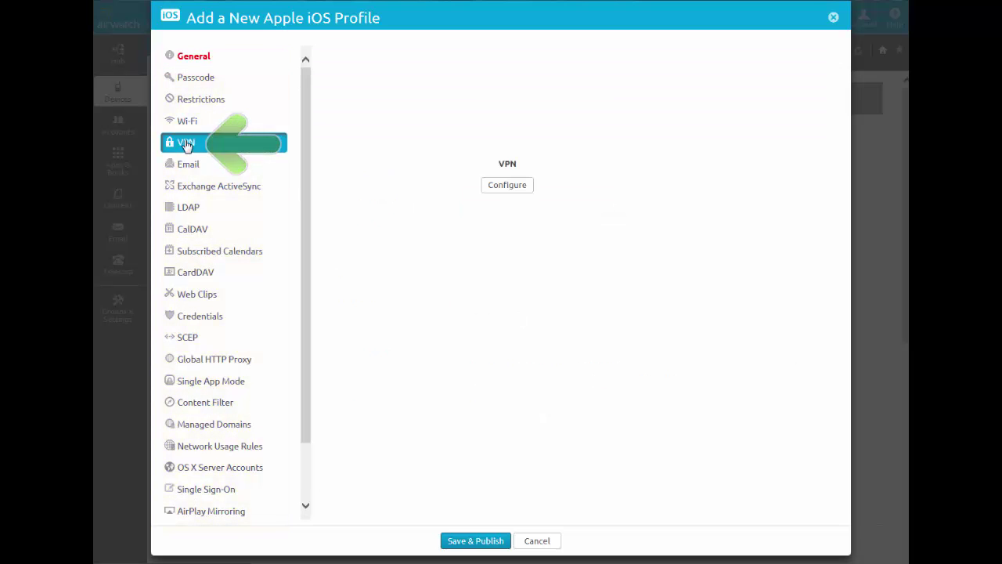
left_click(491, 185)
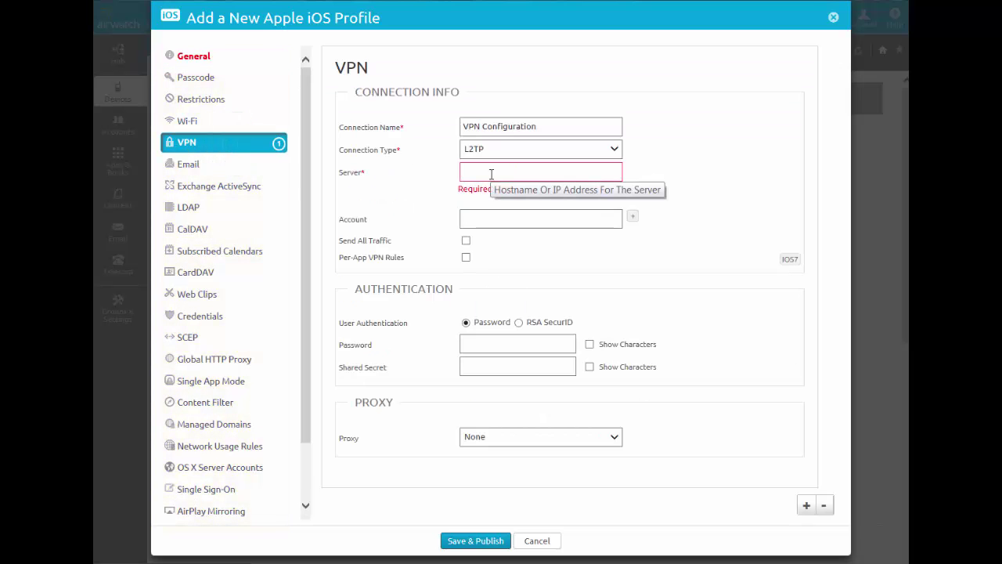
left_click(614, 148)
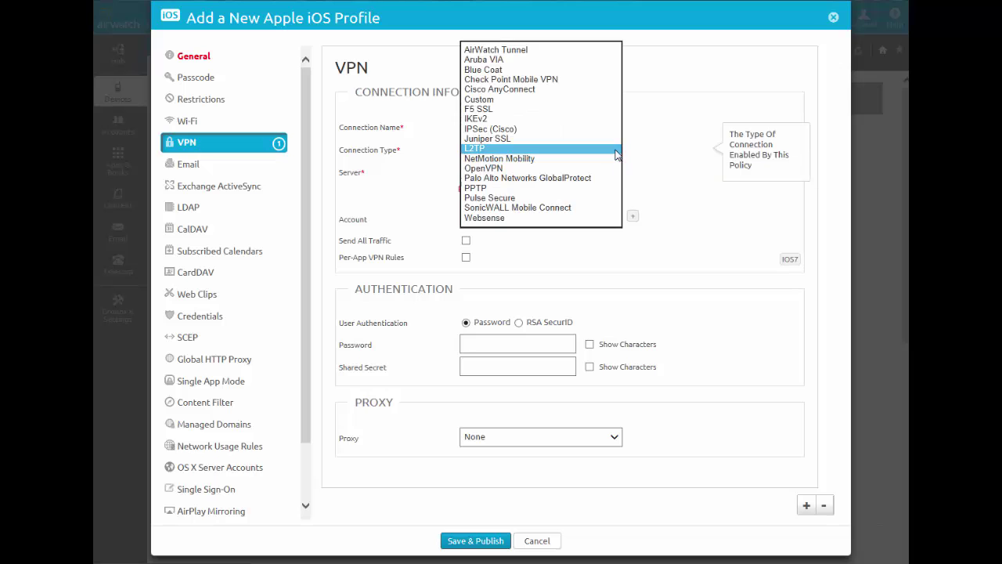
left_click(556, 218)
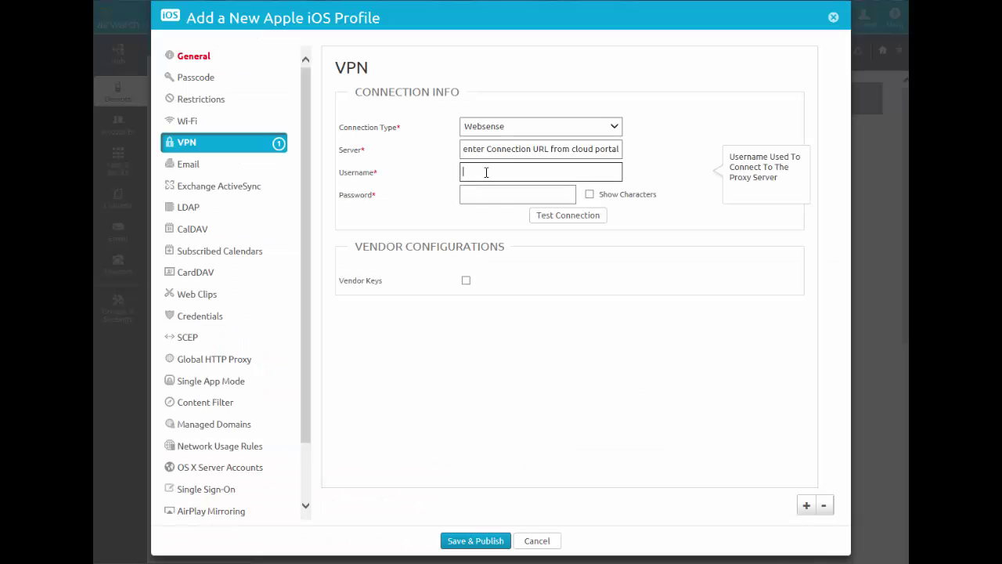
type("cloud")
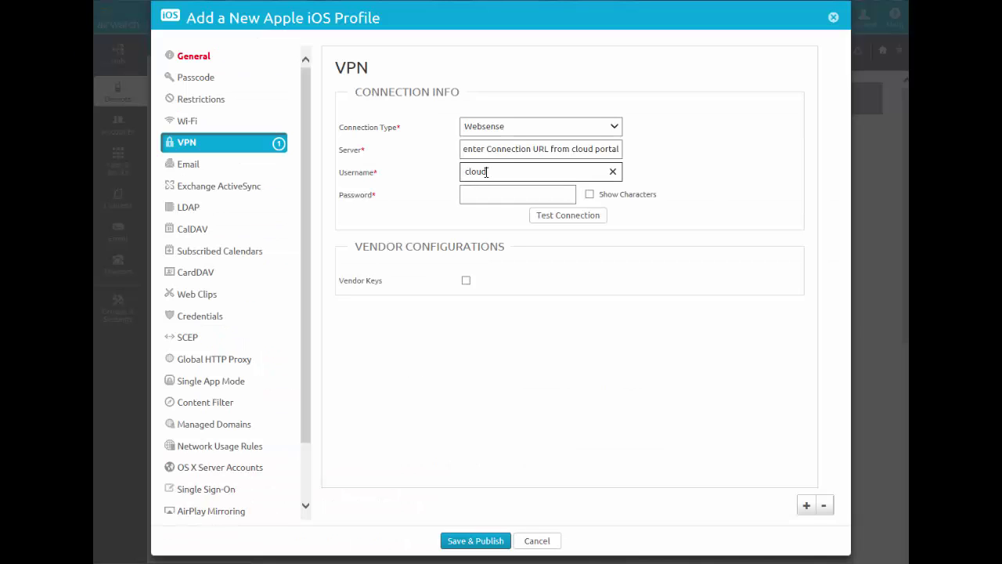
type(" administrator")
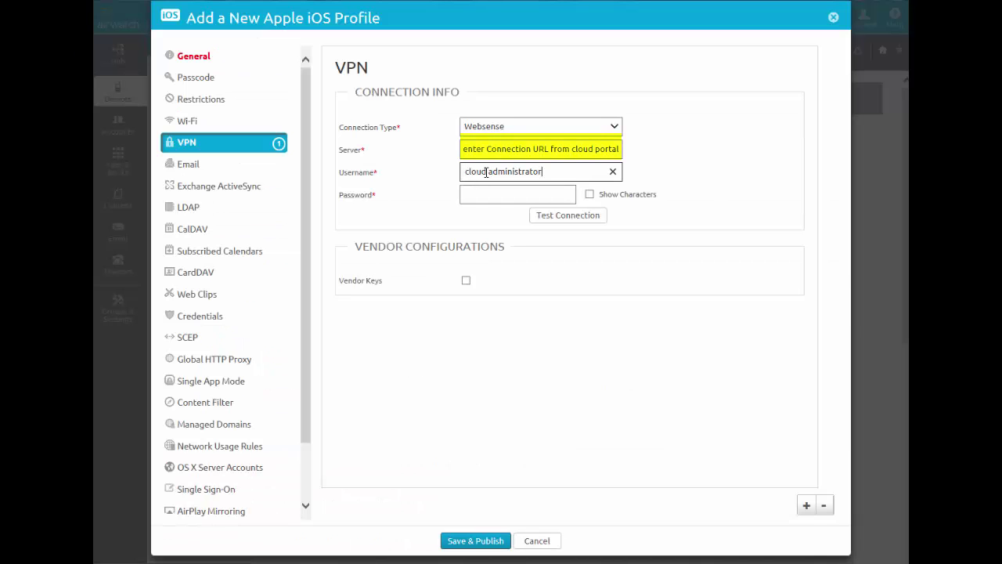
type(" credentials")
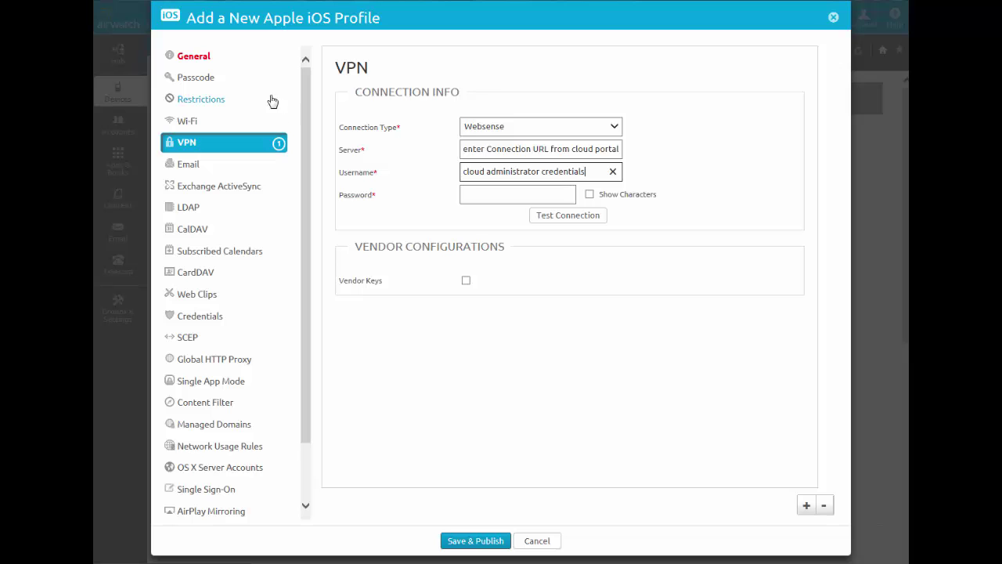
- In the iOS profile's General settings, set the assignment type to Optional and check the other assignment choices
left_click(199, 63)
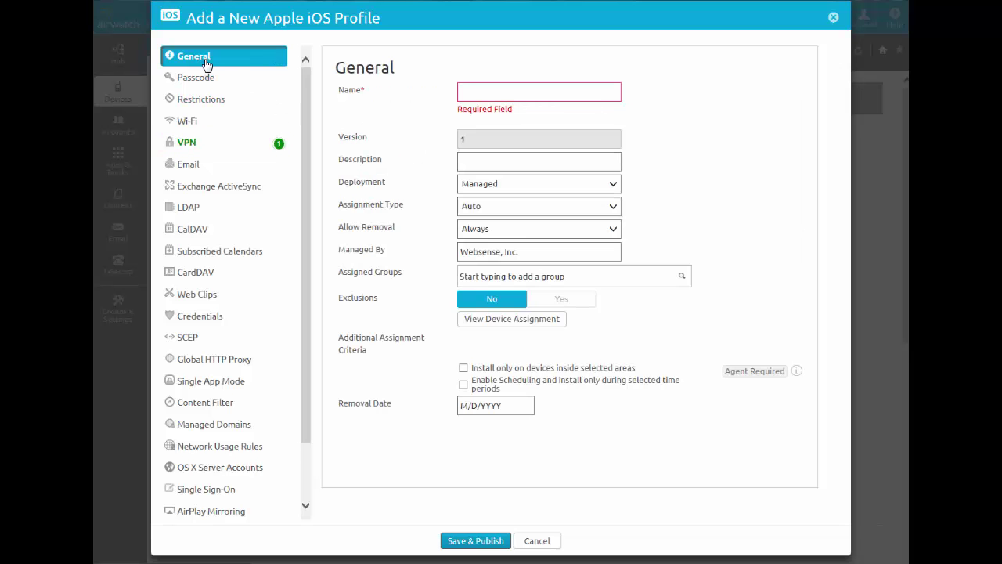
left_click(615, 207)
left_click(599, 217)
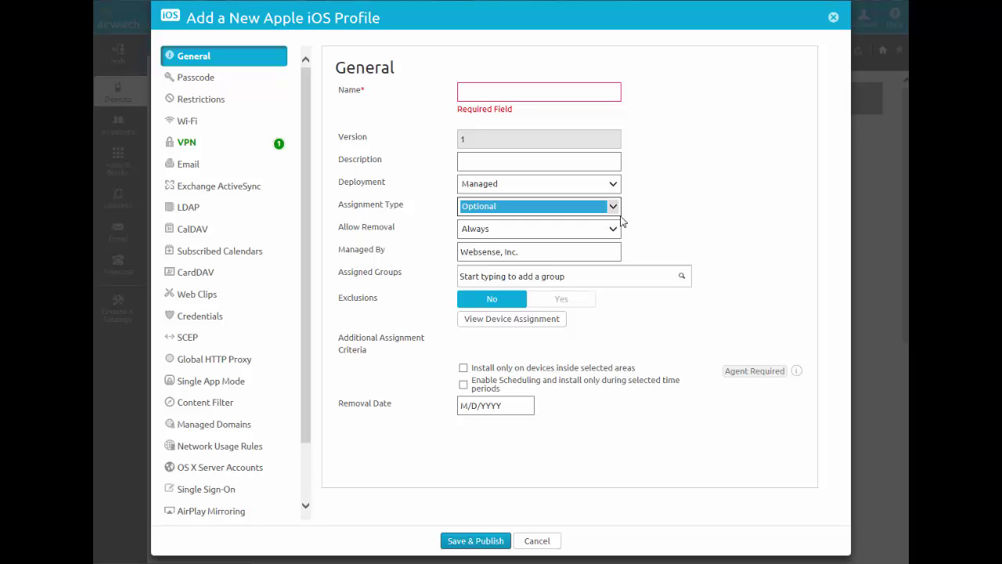
left_click(613, 212)
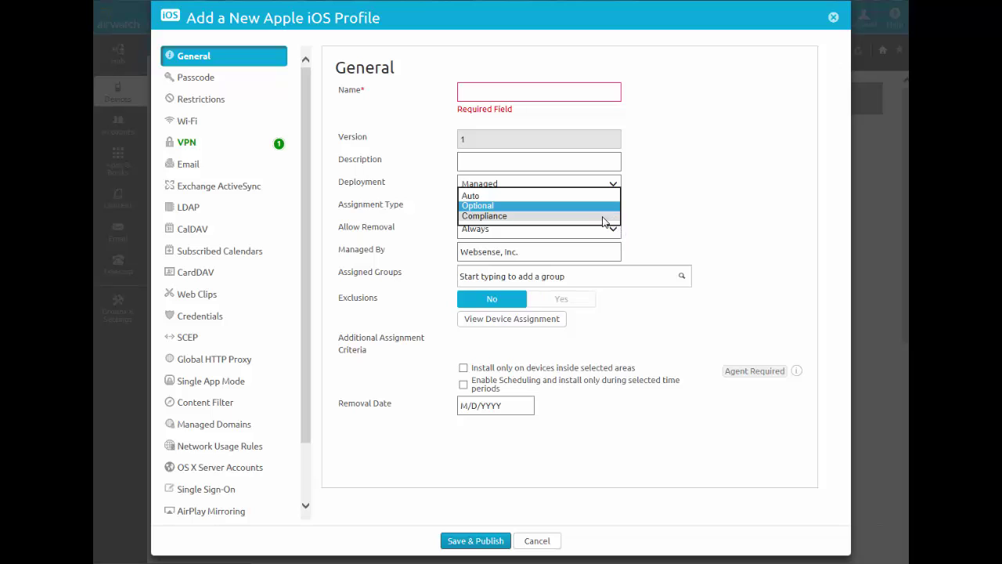
key("Escape")
key("Up")
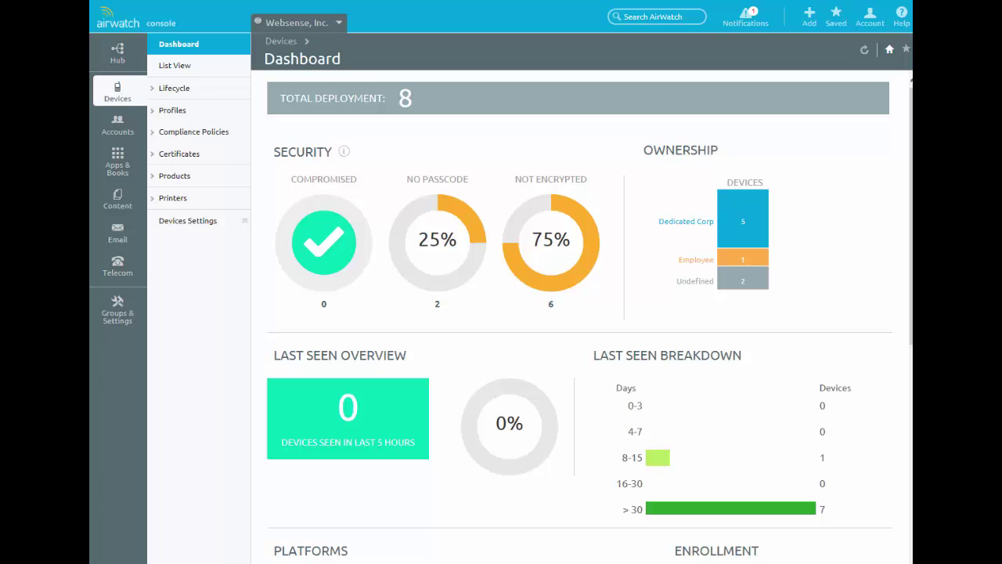
- Start adding a new public application from the device dashboard
left_click(810, 22)
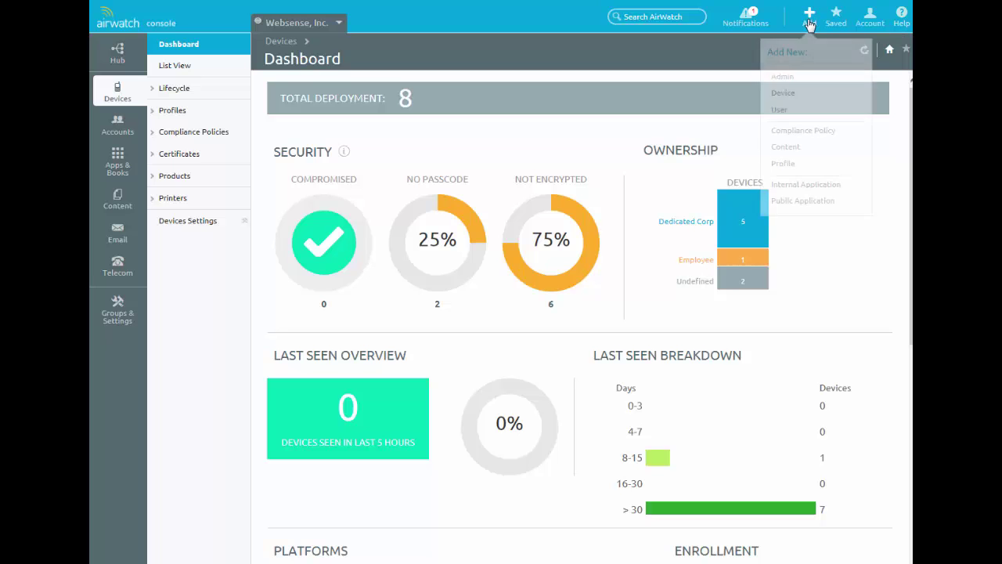
left_click(799, 201)
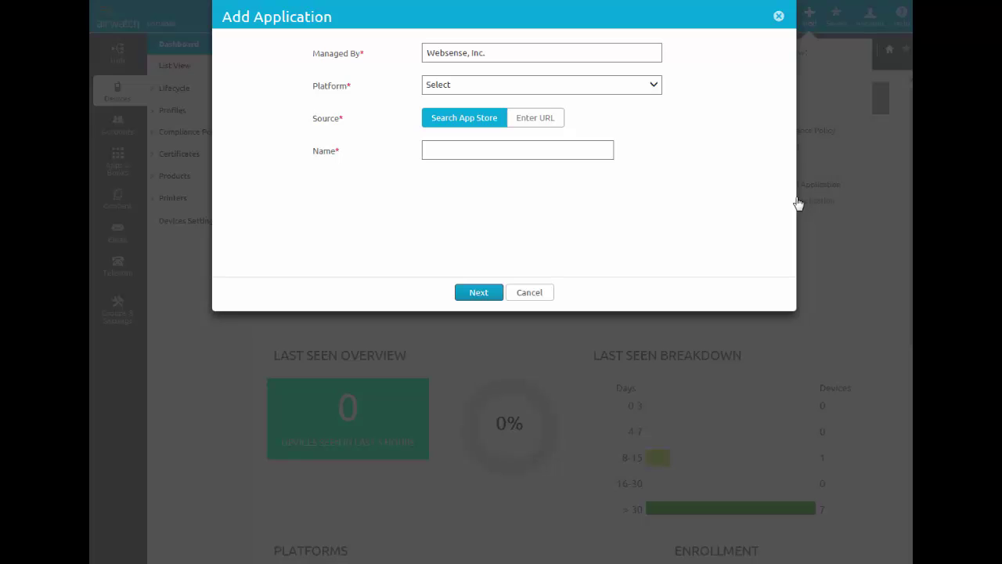